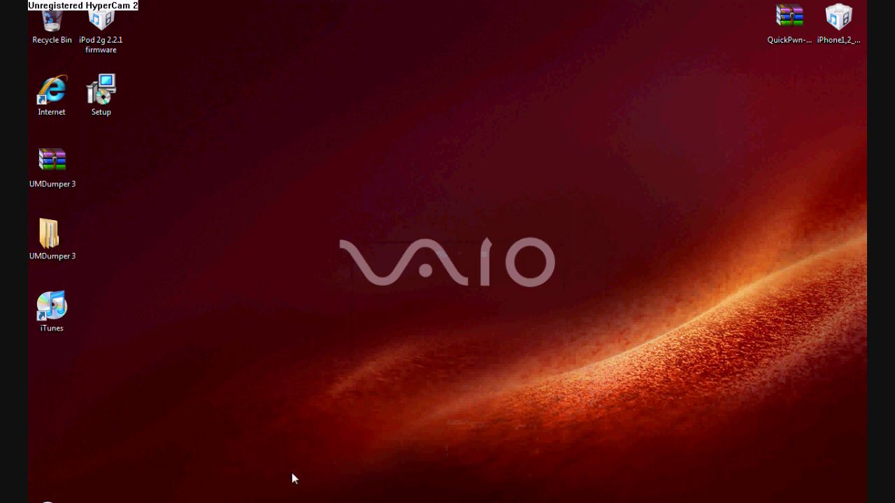
# - Switch to Internet Explorer, maximize the window and review the QuickPwn 2.2.1 jailbreak article down to its download links
pyautogui.click(287, 499)
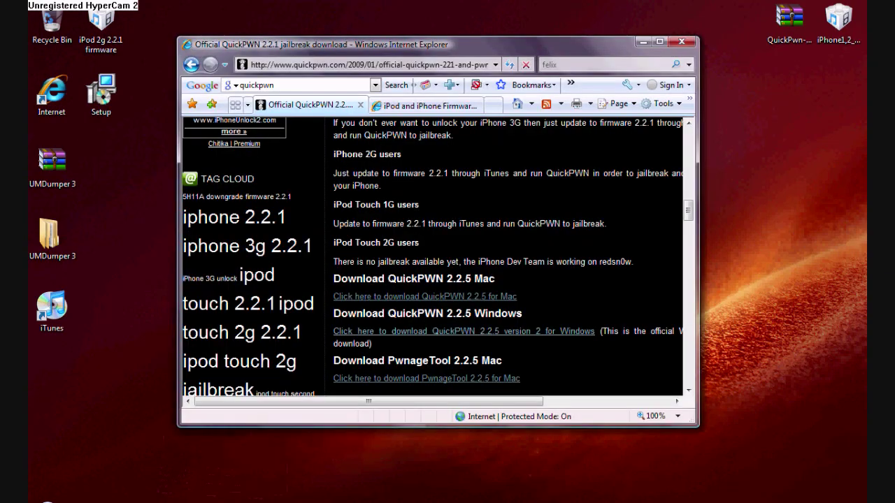
pyautogui.click(660, 42)
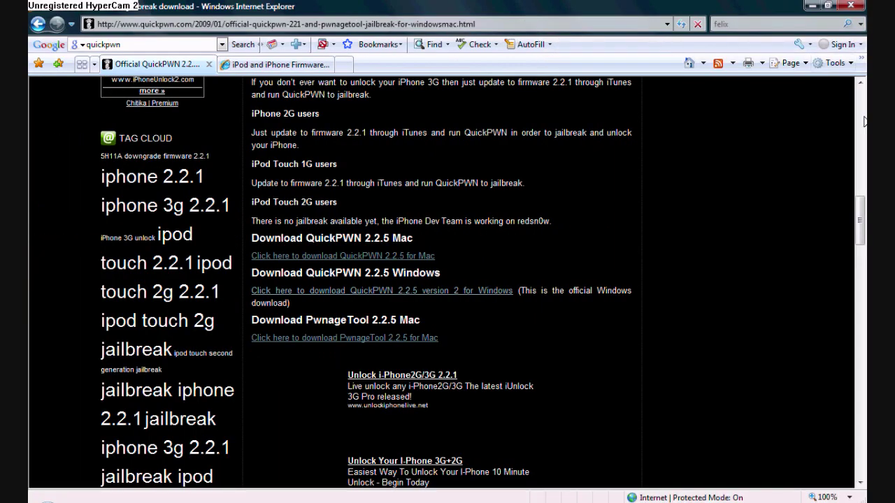
pyautogui.scroll(10, 864, 122)
pyautogui.scroll(2, 864, 106)
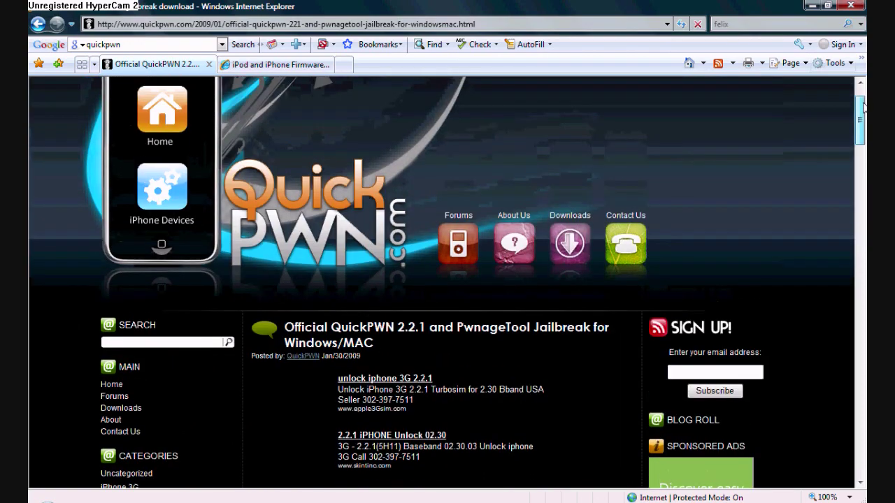
pyautogui.scroll(-1, 864, 107)
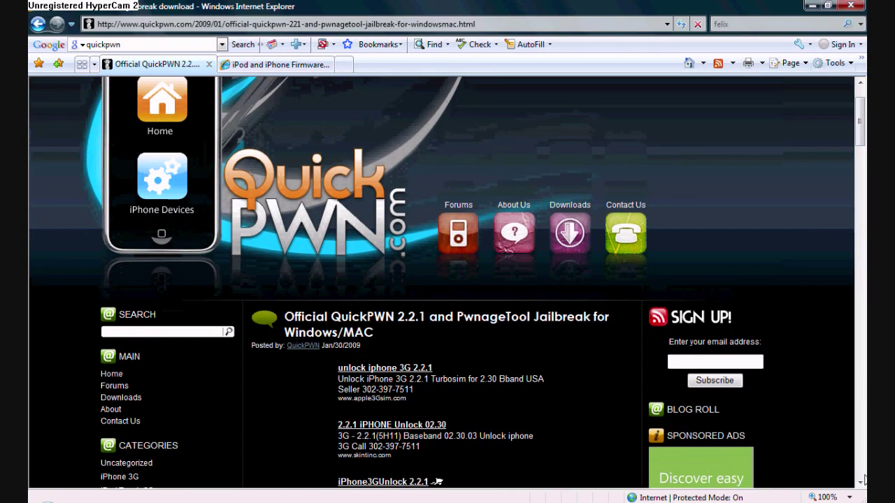
pyautogui.scroll(-10, 862, 484)
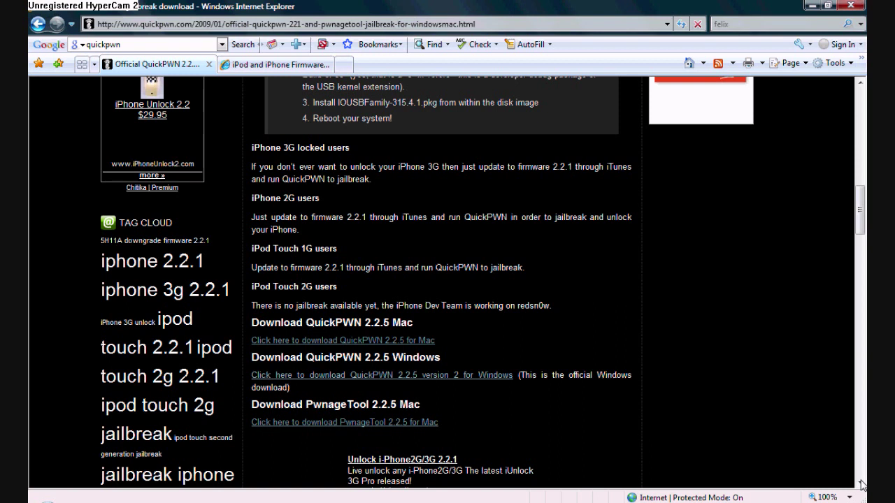
# - Examine the iPhone / iPod touch firmware choices on the Firmware Download page, keeping iPhone 3G (2.2.1/5H11) selected
pyautogui.click(249, 66)
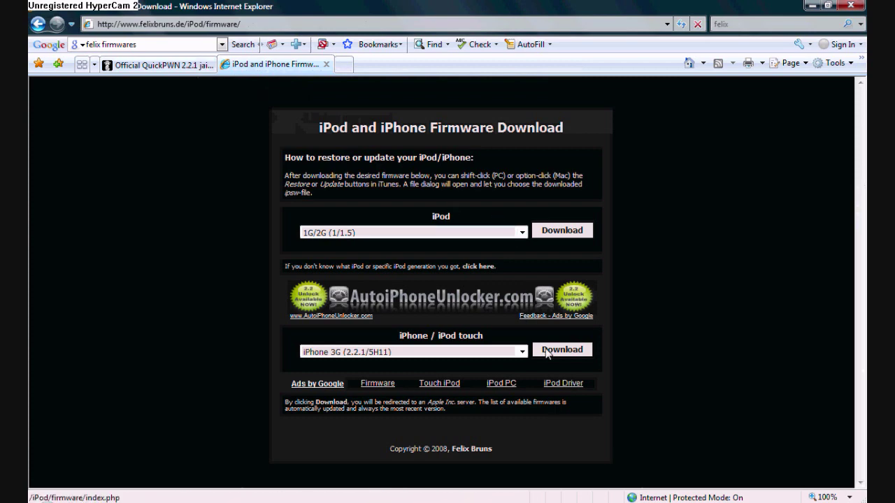
pyautogui.click(522, 352)
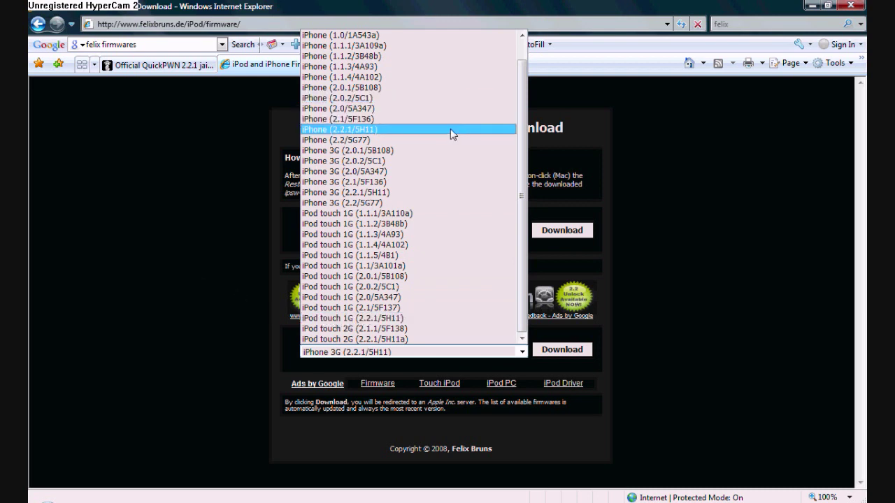
pyautogui.click(266, 166)
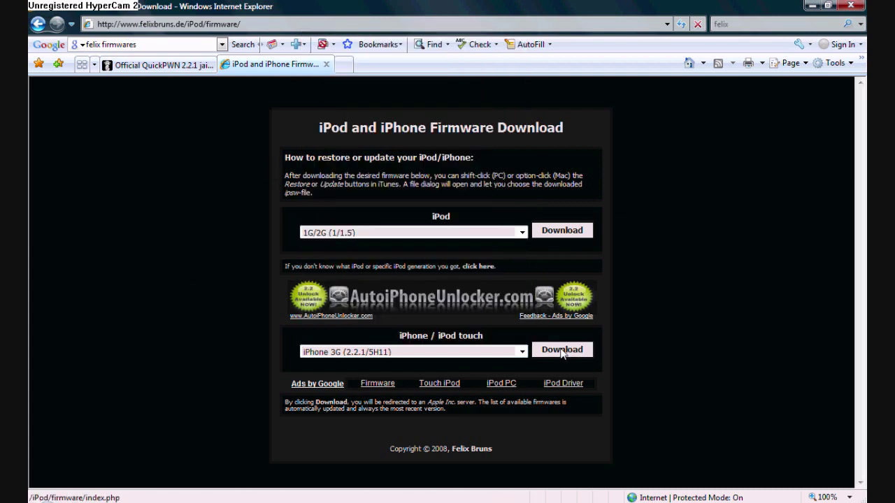
# - Return to the QuickPwn article's Windows download link and close the browser with all its tabs
pyautogui.click(159, 63)
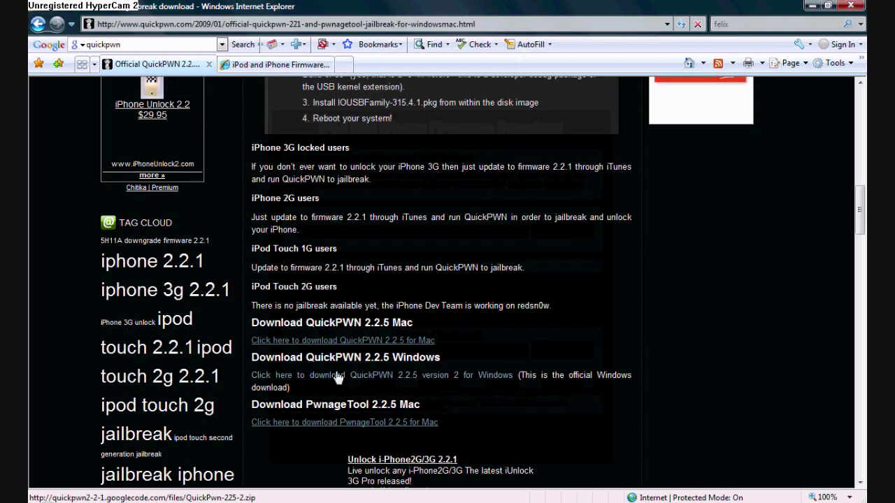
pyautogui.click(850, 5)
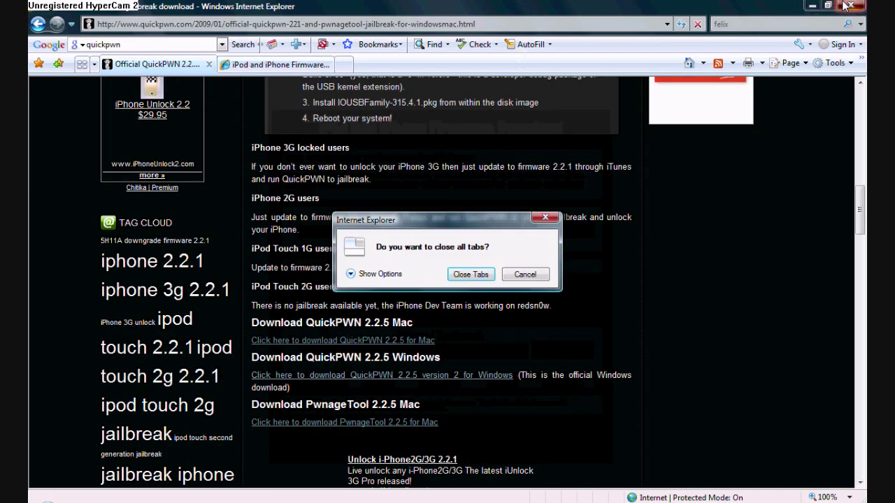
pyautogui.press('Return')
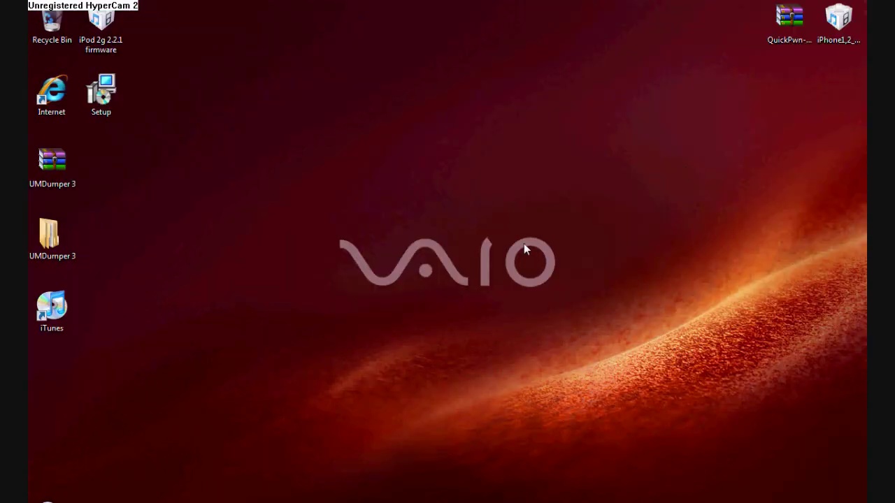
# - Extract the QuickPwn-225-2 archive into its own QuickPwn-225-2 folder on the desktop
pyautogui.moveTo(747, 77); pyautogui.dragTo(864, 4)
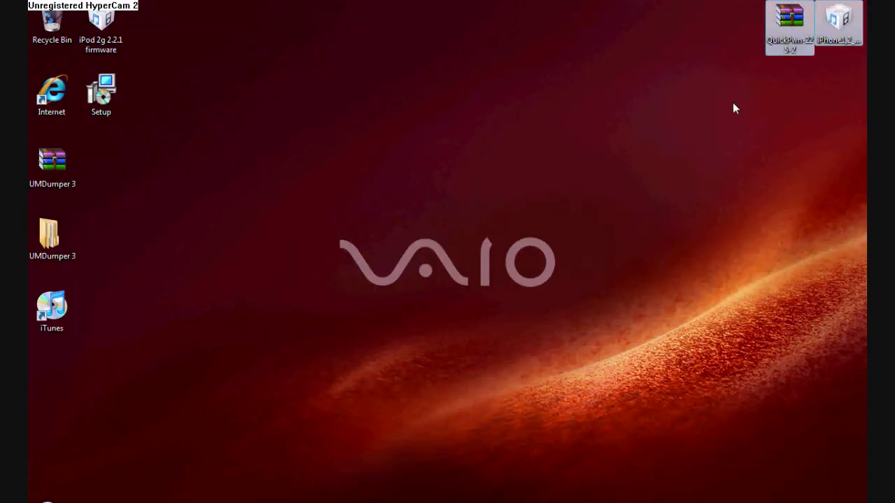
pyautogui.click(751, 77)
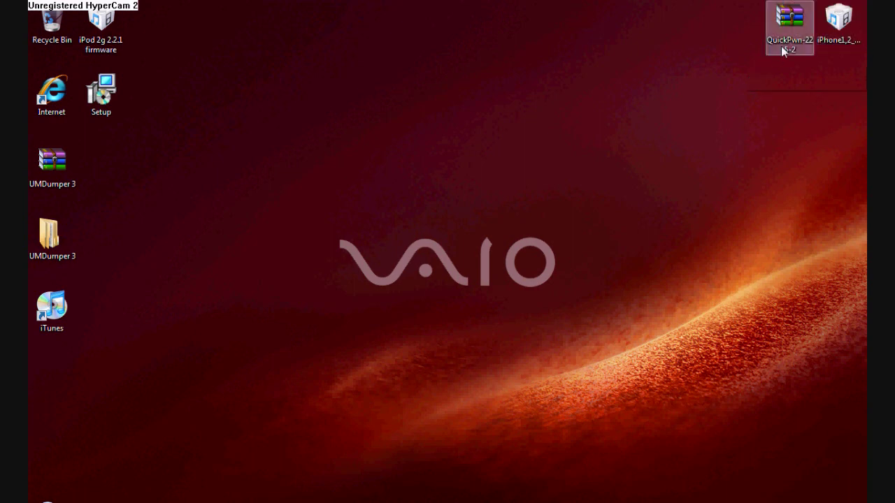
pyautogui.rightClick(781, 46)
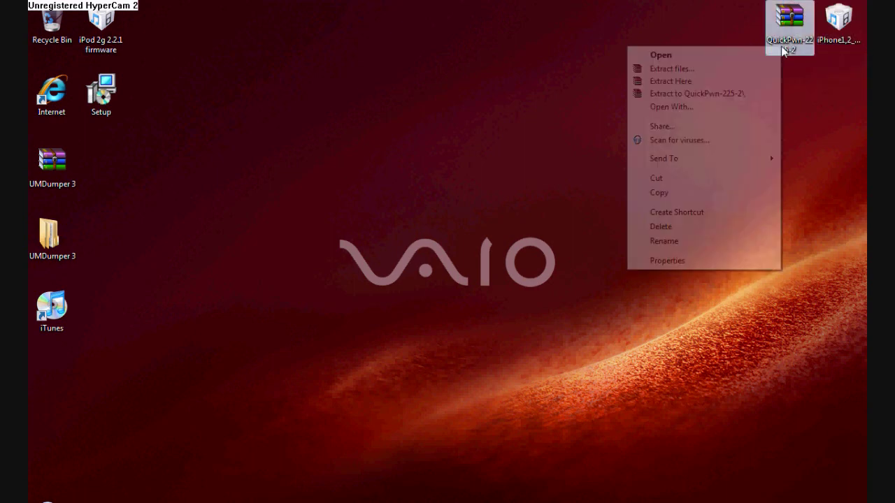
pyautogui.click(740, 68)
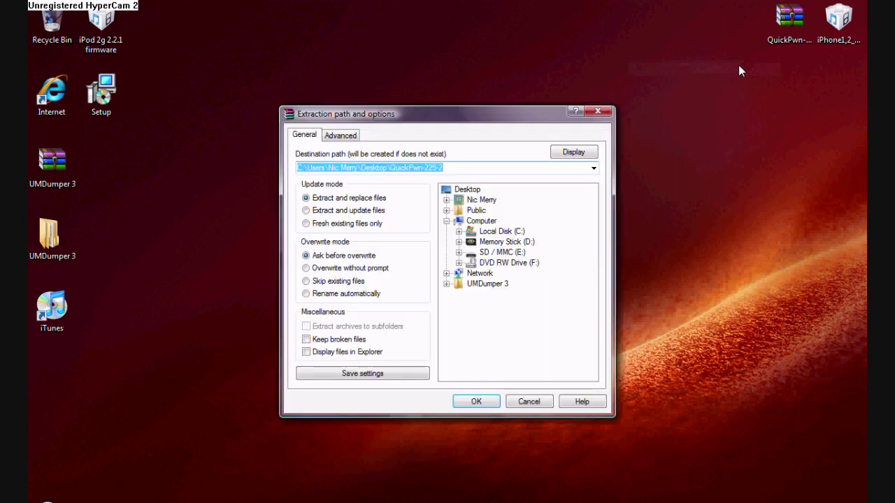
pyautogui.press('Return')
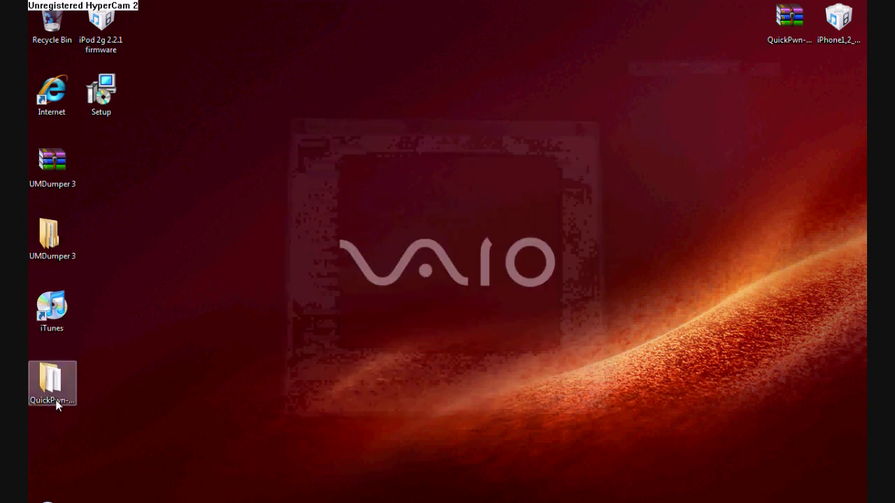
# - Delete the QuickPwn-225-2 archive and place the extracted folder and the iPhone firmware file side by side on the desktop
pyautogui.moveTo(57, 405); pyautogui.dragTo(727, 47)
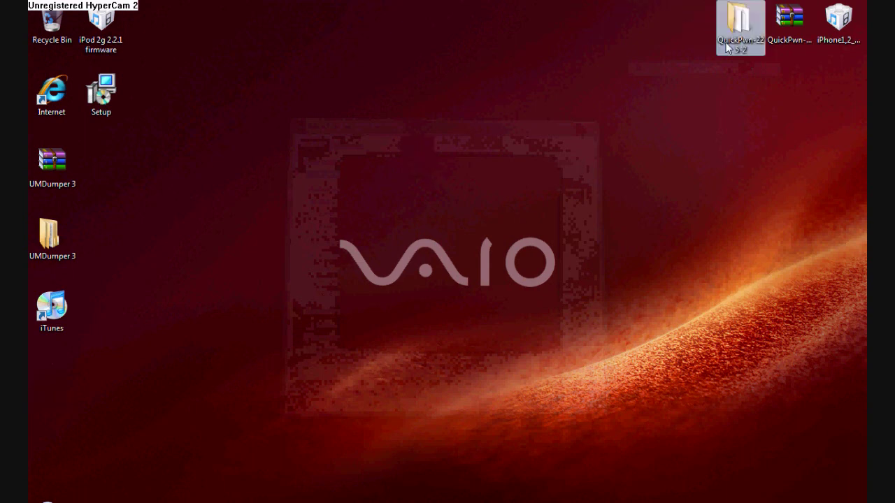
pyautogui.moveTo(782, 39); pyautogui.dragTo(52, 25)
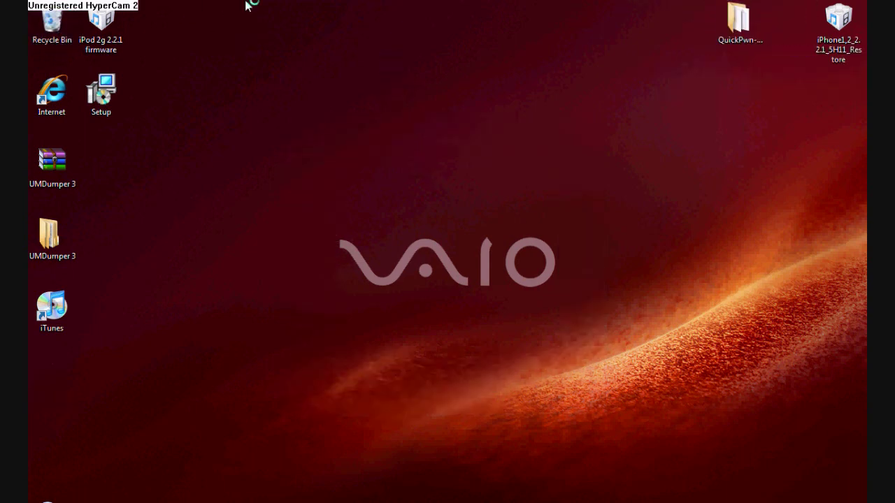
pyautogui.moveTo(834, 25); pyautogui.dragTo(803, 32)
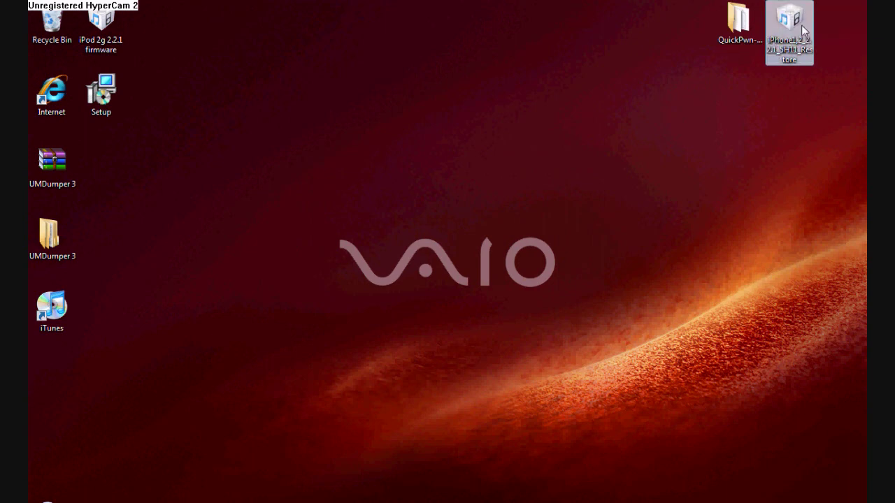
# - Move the QuickPwn application out of the QuickPwn-225-2 folder to beside the firmware file on the desktop, and delete the folder
pyautogui.doubleClick(741, 45)
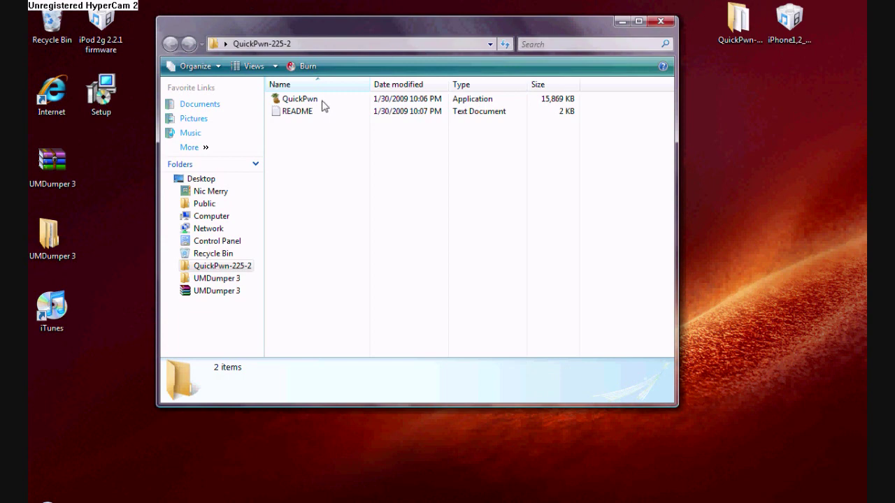
pyautogui.moveTo(325, 104); pyautogui.dragTo(750, 111)
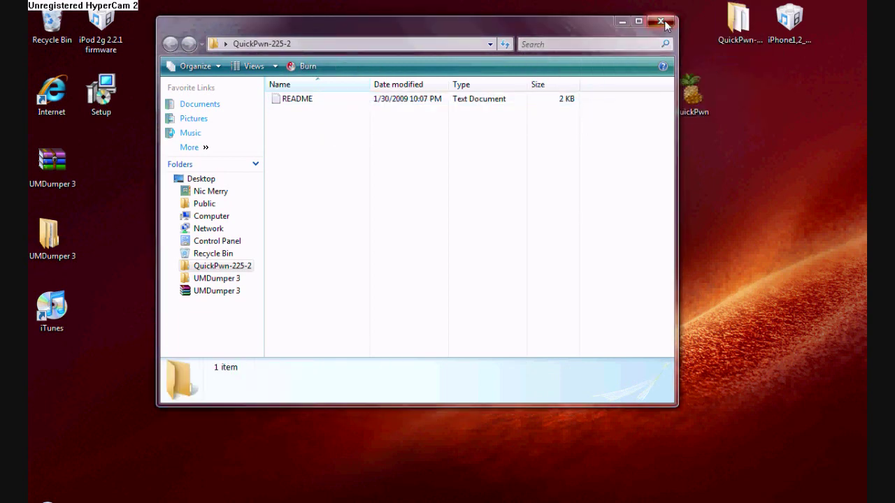
pyautogui.click(662, 21)
pyautogui.moveTo(739, 20); pyautogui.dragTo(52, 22)
pyautogui.moveTo(699, 93); pyautogui.dragTo(729, 41)
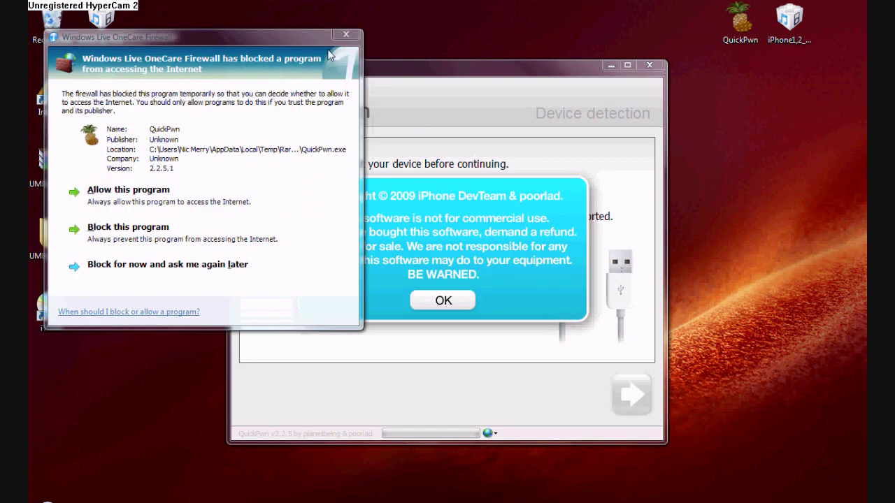
# - Allow QuickPwn through the Windows Live OneCare Firewall and accept its copyright notice
pyautogui.click(193, 192)
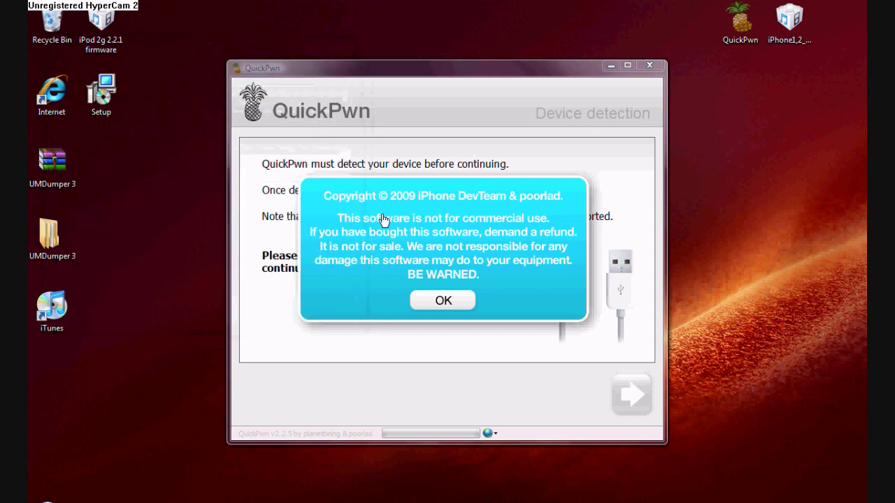
pyautogui.click(445, 301)
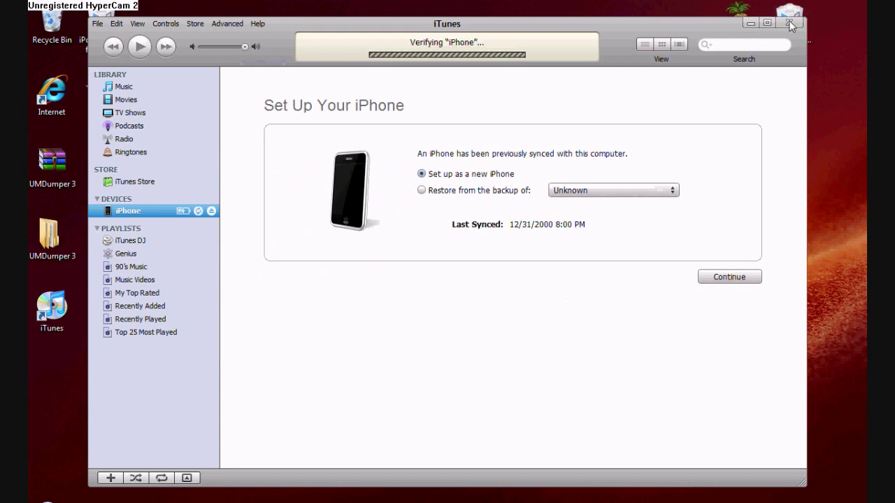
# - Close iTunes and restart QuickPwn, accepting its copyright notice again
pyautogui.click(790, 24)
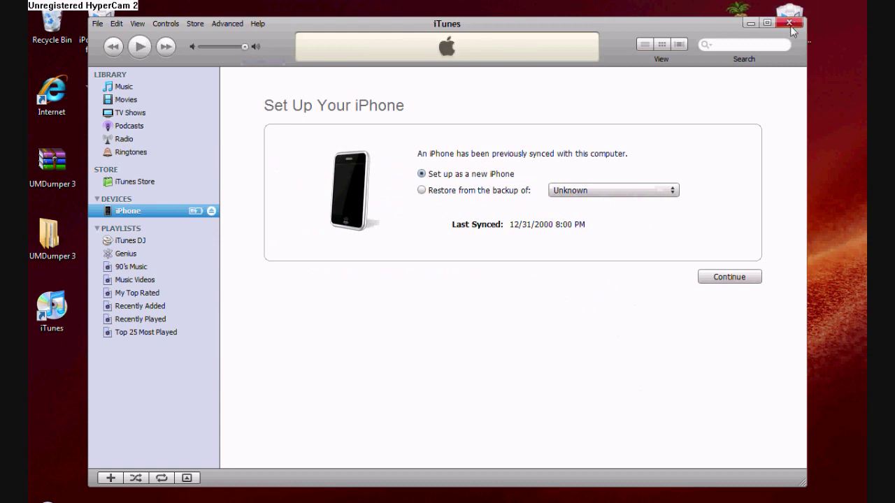
pyautogui.click(471, 205)
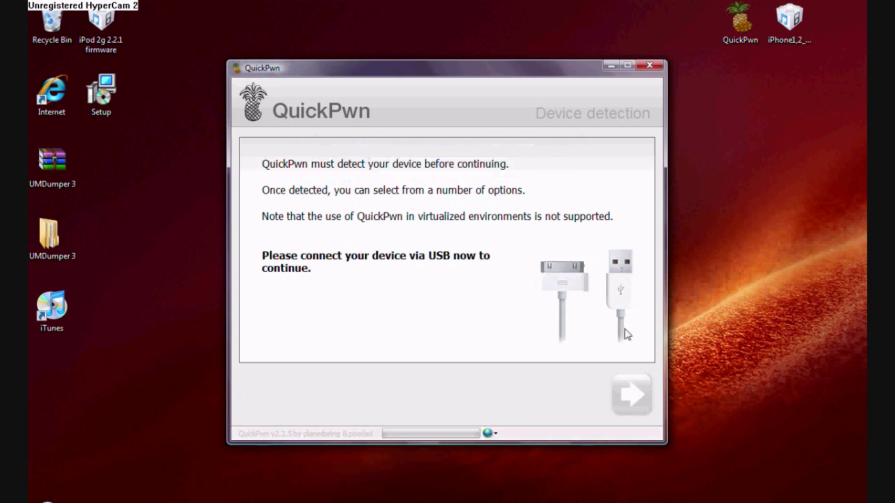
pyautogui.click(650, 65)
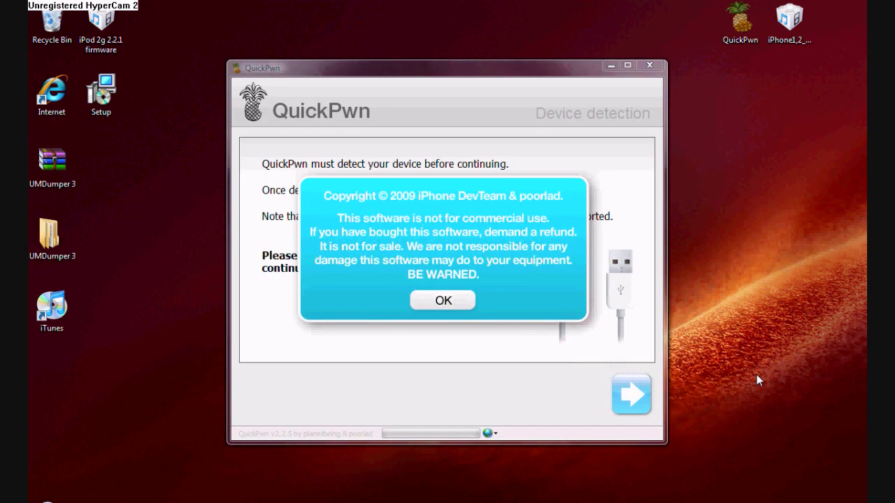
pyautogui.click(461, 304)
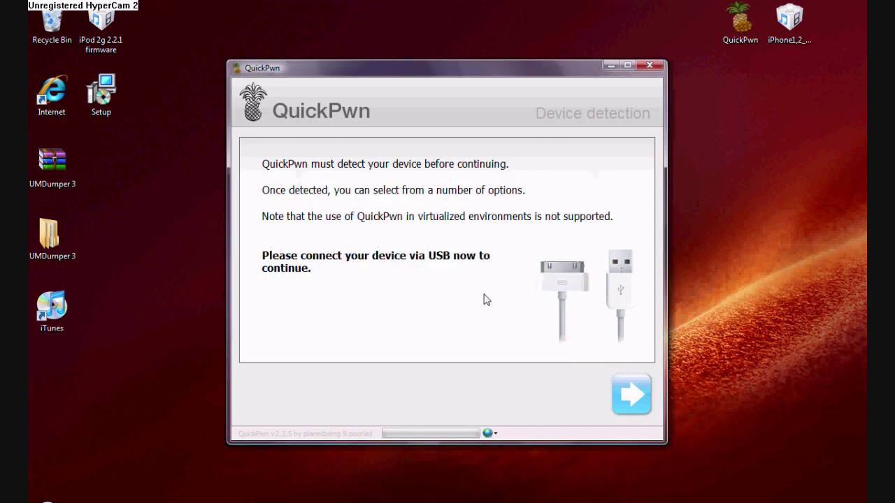
# - Continue past device detection, check the firmware file location and proceed with the iPhone1,2_2.2.1_5H11_Restore.ipsw bundle
pyautogui.click(629, 394)
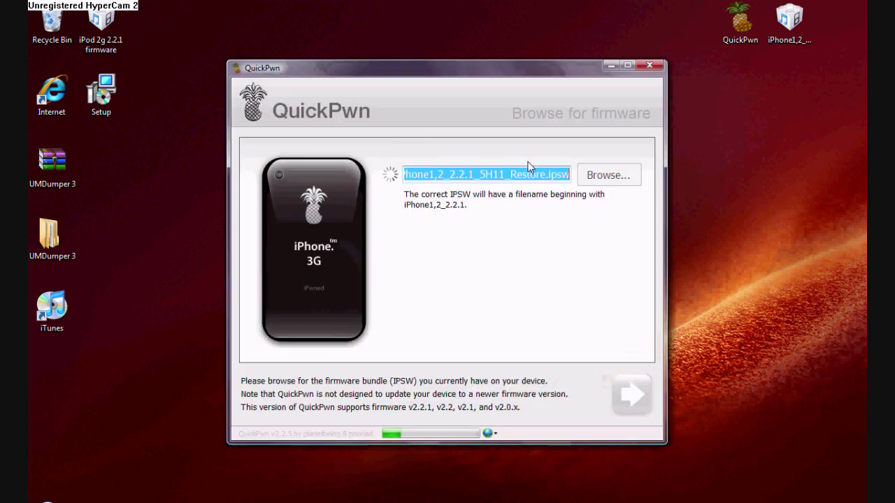
pyautogui.click(597, 176)
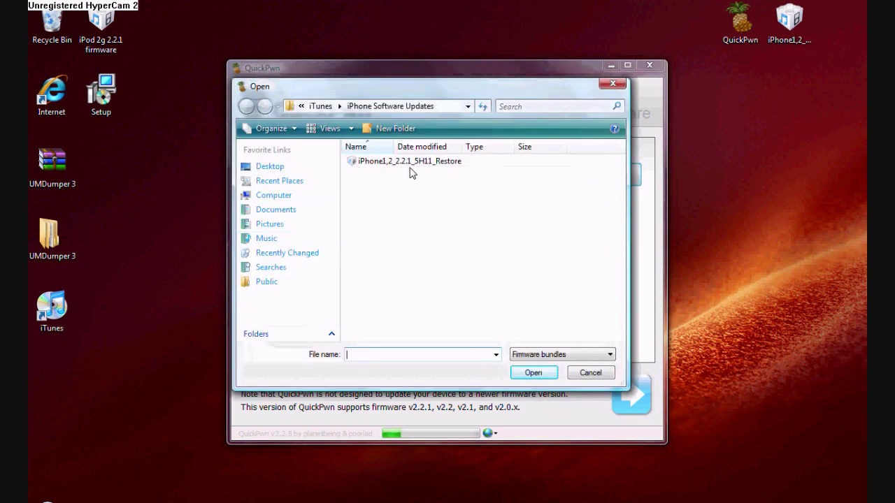
pyautogui.click(622, 83)
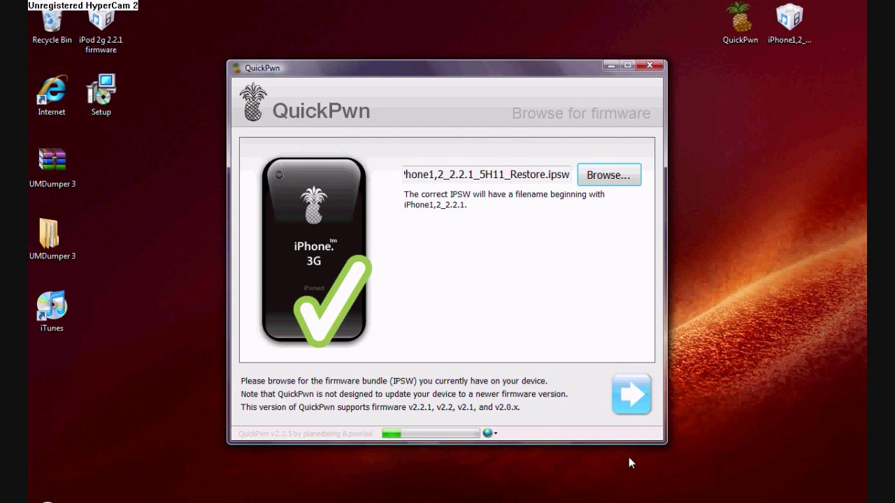
pyautogui.click(625, 418)
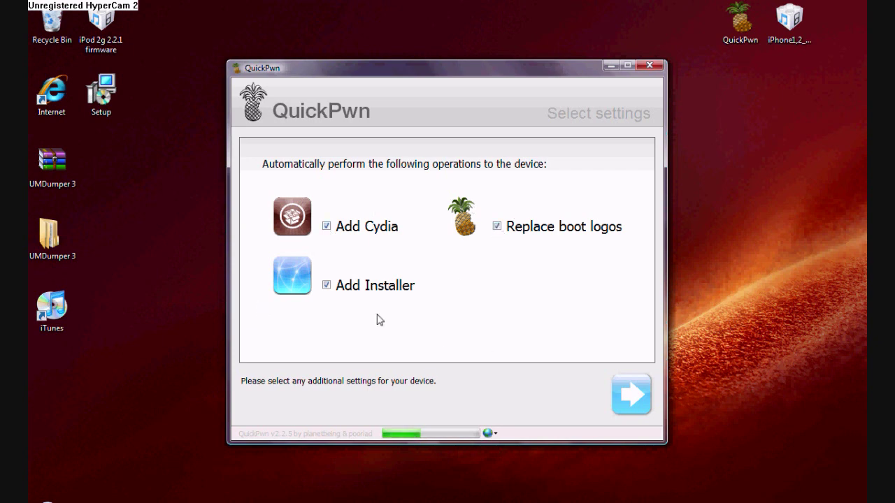
# - Accept Add Cydia, Add Installer and Replace boot logos, and start preparing the USB-connected iPhone for jailbreaking
pyautogui.click(644, 406)
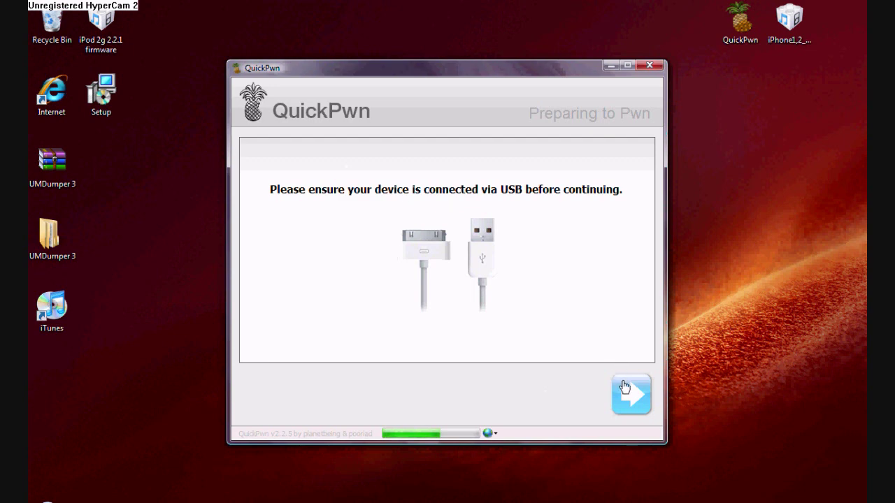
pyautogui.click(629, 402)
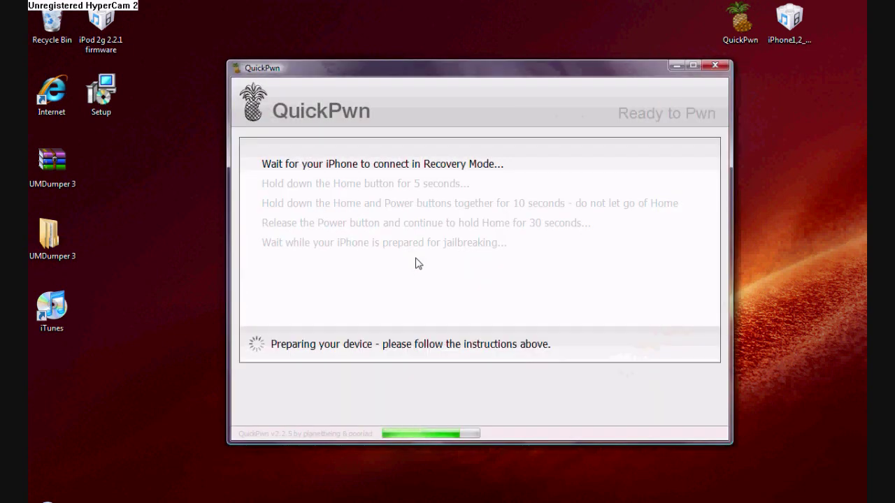